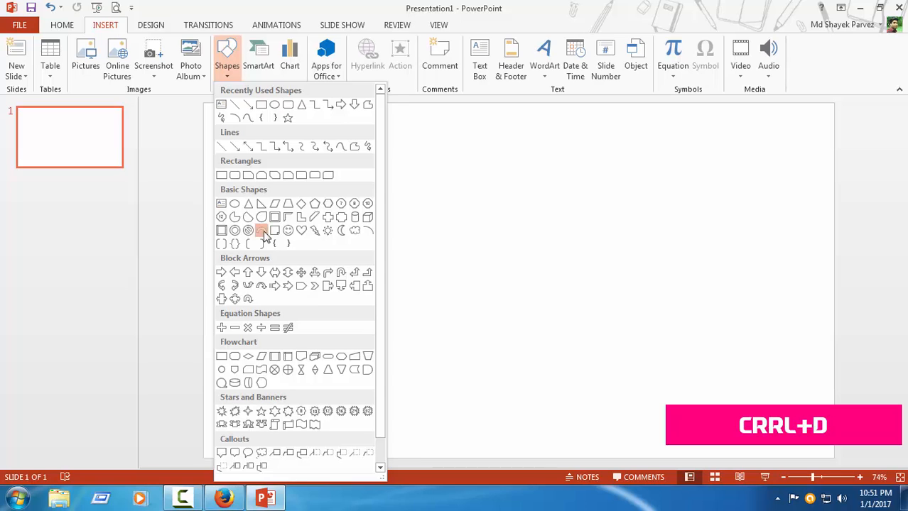
# Draw a block arc about 5.45" by 5.45" in the middle of the slide and make its band thinner.
pyautogui.click(262, 231)
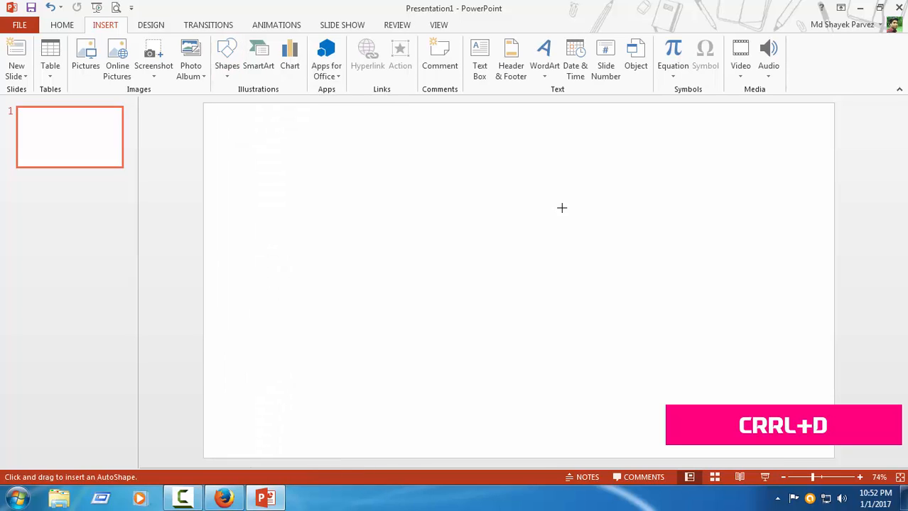
pyautogui.moveTo(601, 200)
pyautogui.mouseDown()
pyautogui.moveTo(519, 300)
pyautogui.moveTo(395, 383)
pyautogui.moveTo(342, 440)
pyautogui.mouseUp()
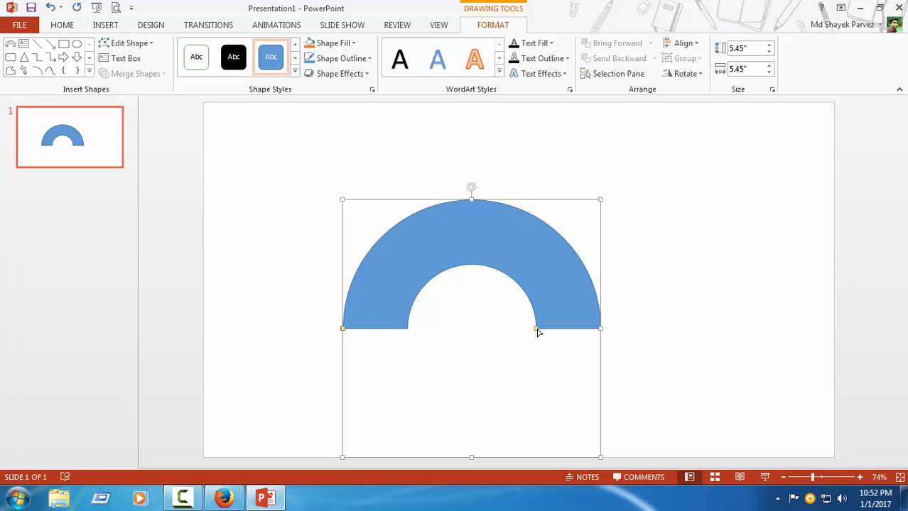
pyautogui.moveTo(537, 331); pyautogui.dragTo(578, 335)
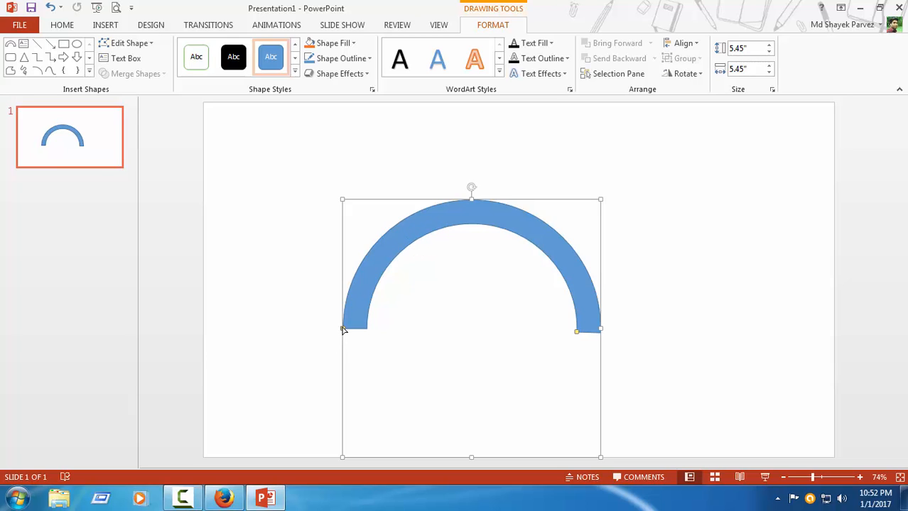
# Shorten the block arc to its upper-right quarter and move it up and slightly right on the slide.
pyautogui.moveTo(343, 329); pyautogui.dragTo(418, 230)
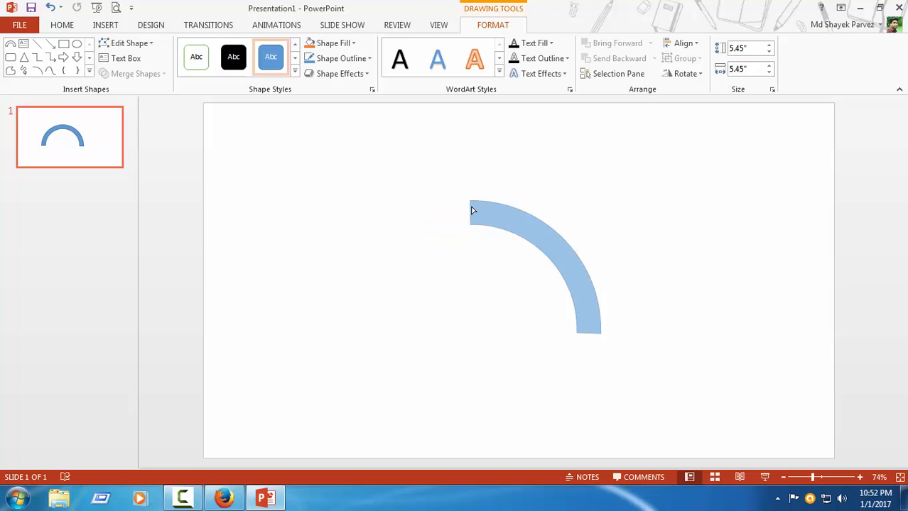
pyautogui.moveTo(471, 208); pyautogui.dragTo(473, 210)
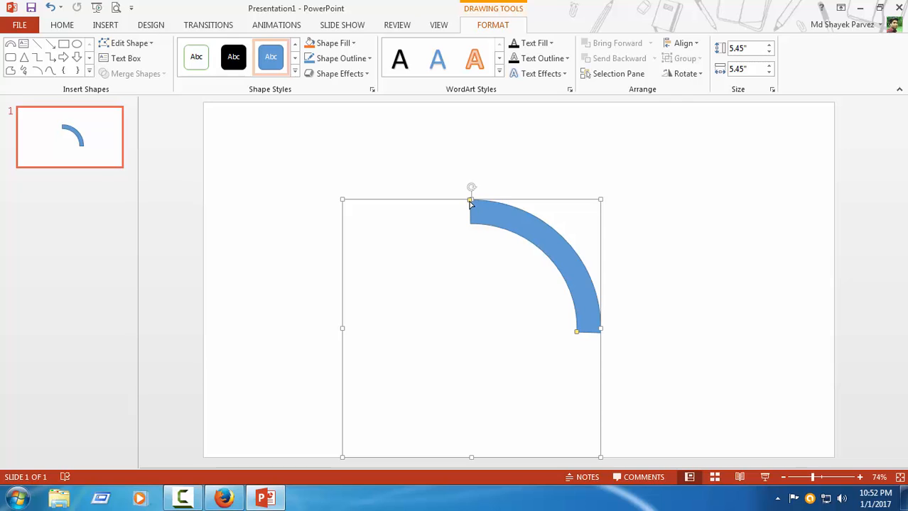
pyautogui.moveTo(470, 204); pyautogui.dragTo(472, 206)
pyautogui.moveTo(555, 250); pyautogui.dragTo(594, 198)
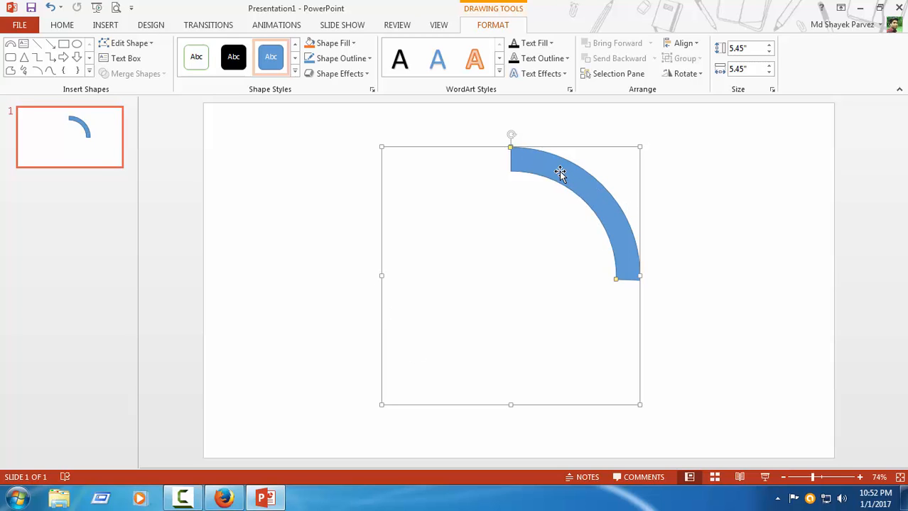
# Duplicate the quarter arc three times to have four identical pieces.
pyautogui.hotkey('ctrl', 'd')
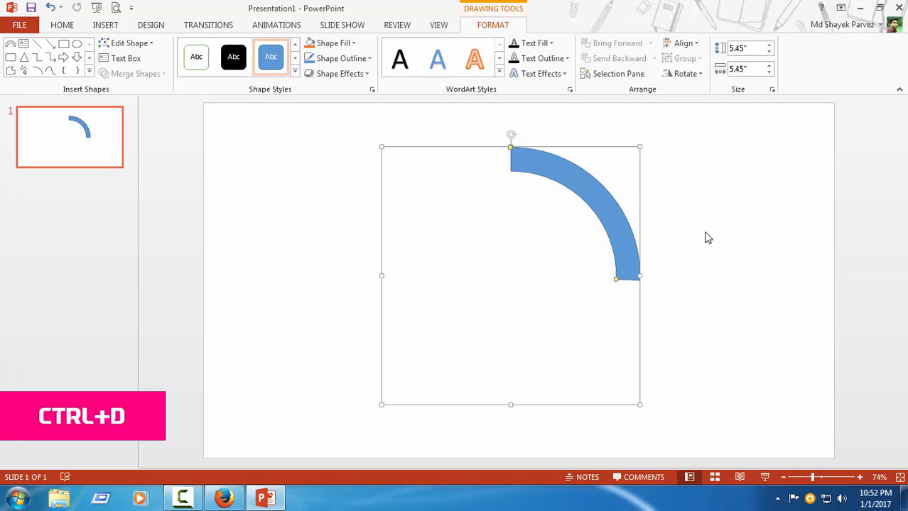
pyautogui.hotkey('ctrl', 'd')
pyautogui.hotkey('ctrl', 'd')
pyautogui.hotkey('ctrl', 'd')
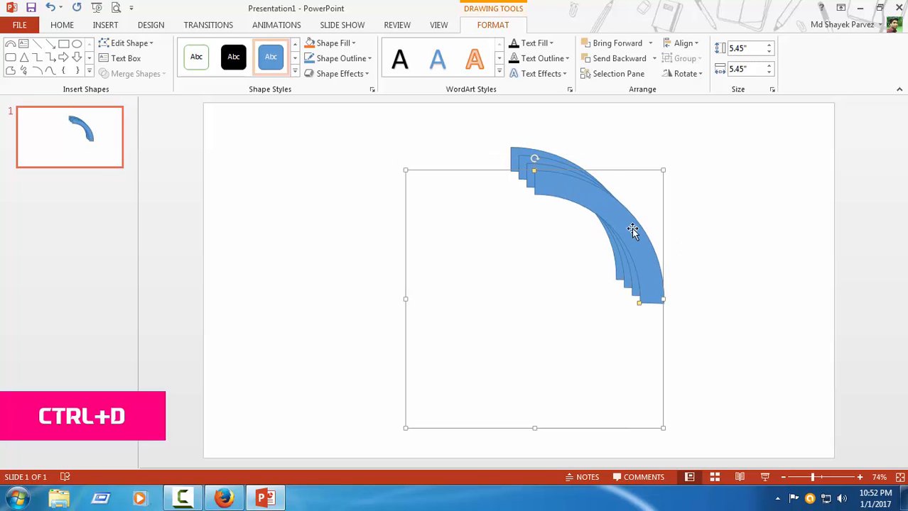
pyautogui.click(722, 218)
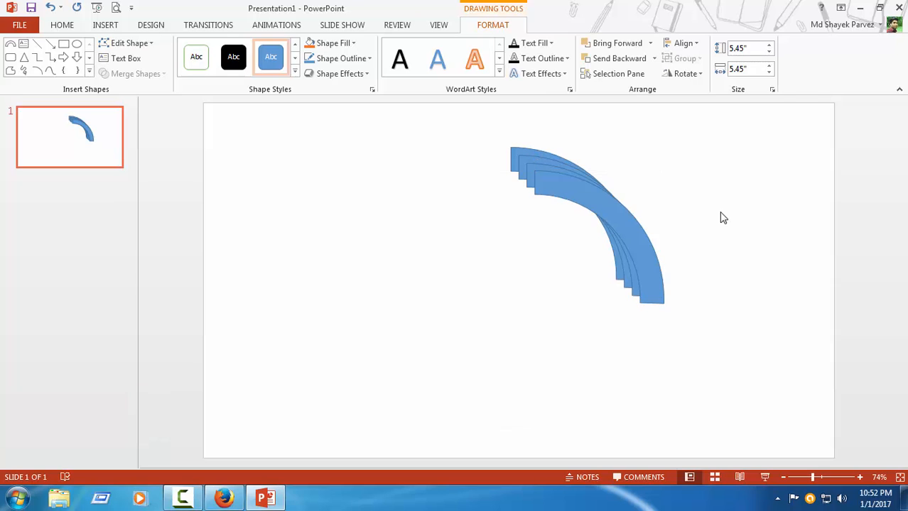
# Spread the duplicated arcs apart across the slide, leaving the original in place.
pyautogui.click(558, 186)
pyautogui.moveTo(561, 186); pyautogui.dragTo(359, 255)
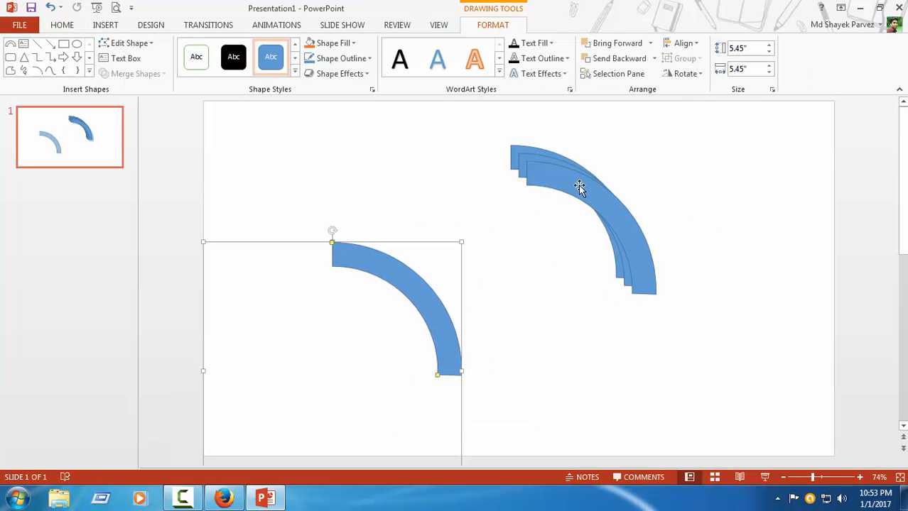
pyautogui.moveTo(577, 186); pyautogui.dragTo(538, 218)
pyautogui.rightClick(539, 216)
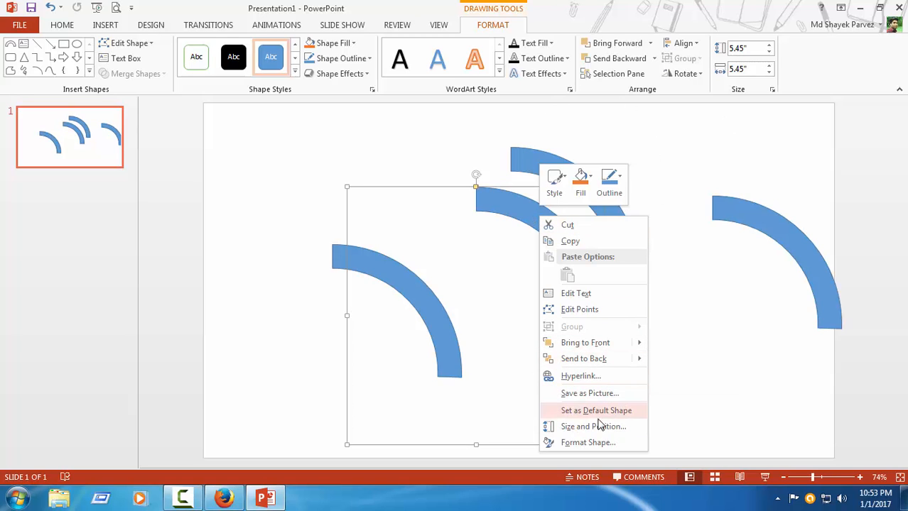
pyautogui.click(502, 25)
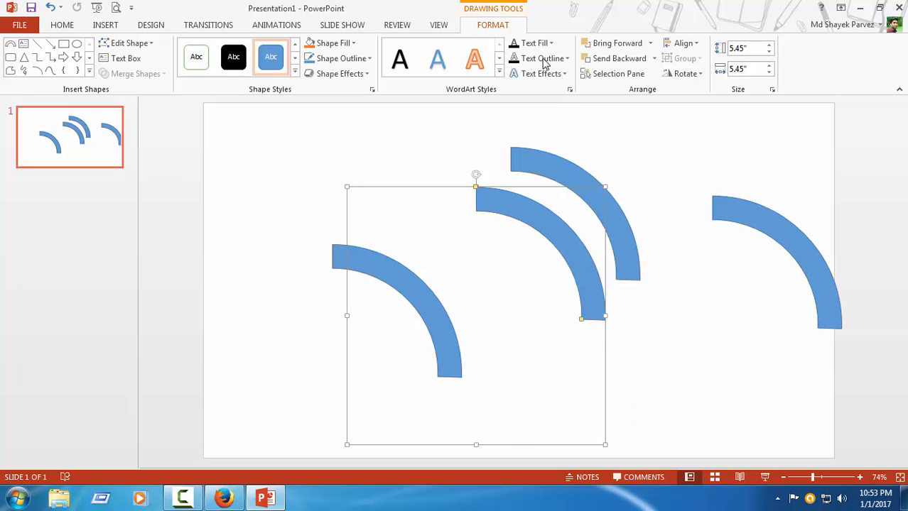
pyautogui.click(699, 47)
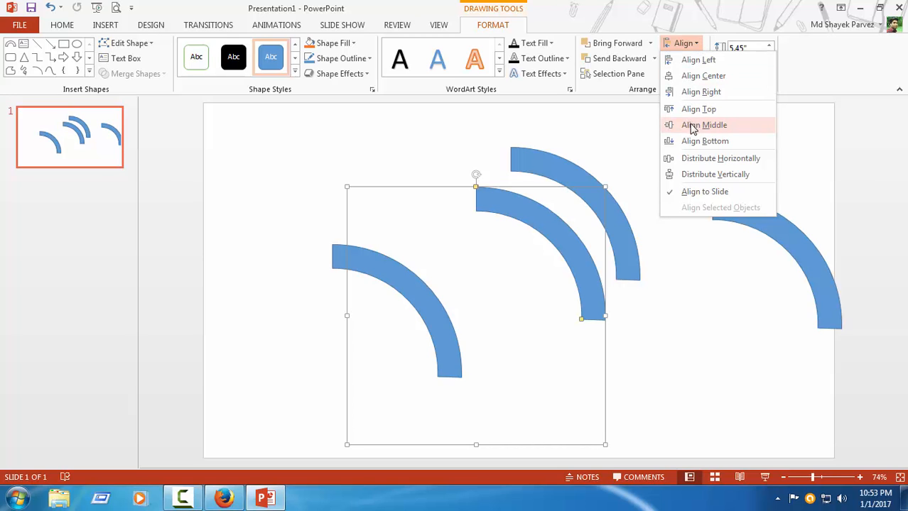
pyautogui.click(696, 44)
pyautogui.rightClick(526, 216)
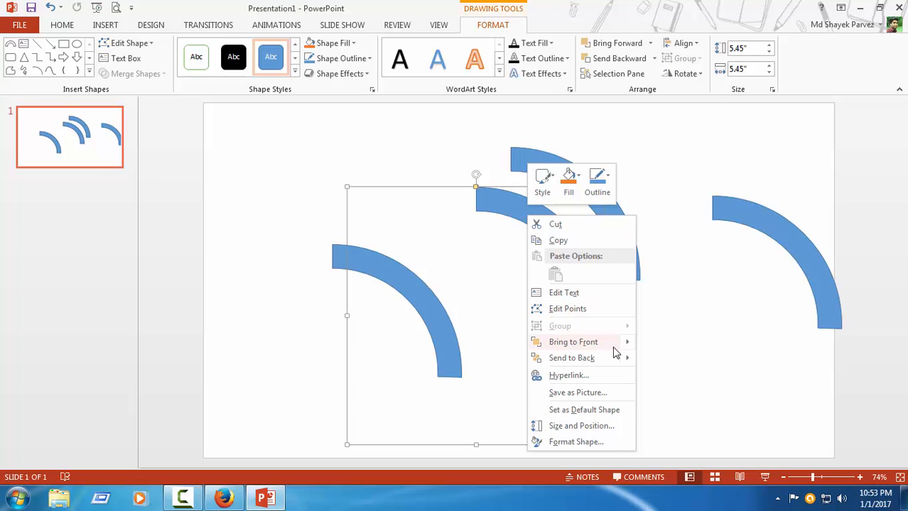
pyautogui.moveTo(616, 363)
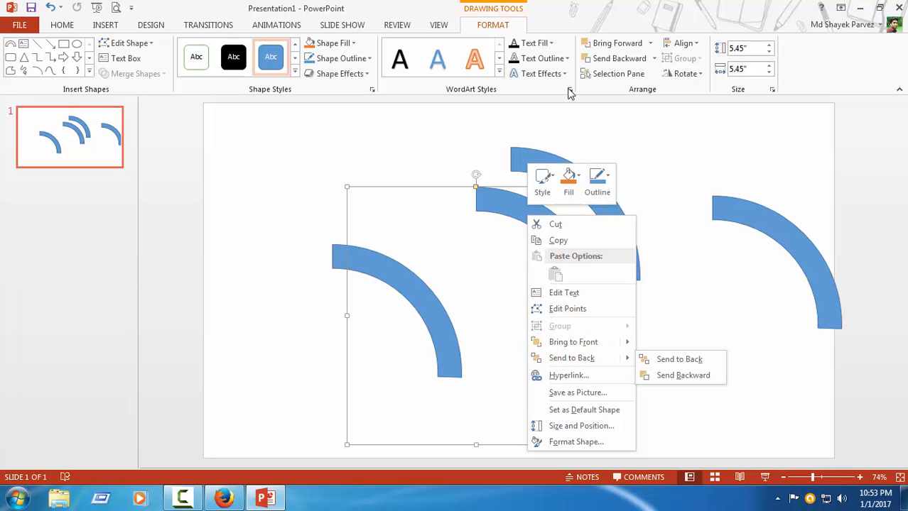
# Flip the middle arc copy vertically and place it below the original as the ring's lower-right quarter.
pyautogui.click(701, 77)
pyautogui.click(699, 74)
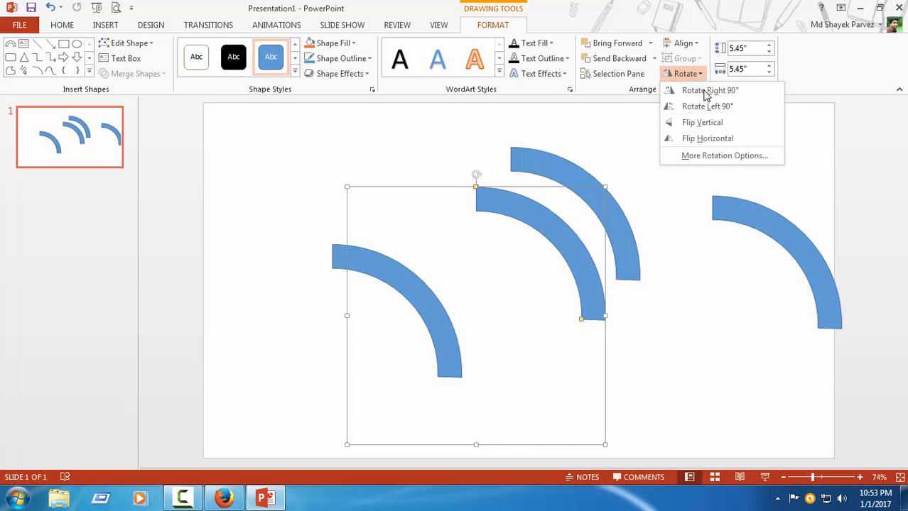
pyautogui.click(721, 125)
pyautogui.moveTo(577, 367); pyautogui.dragTo(621, 333)
pyautogui.click(619, 334)
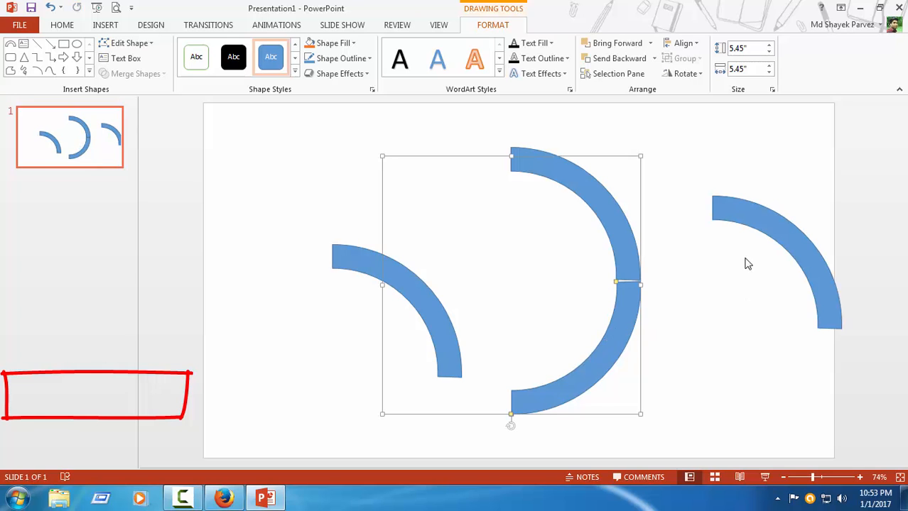
# Flip the far-right arc copy horizontally and place it against the original as the ring's upper-left quarter.
pyautogui.click(756, 216)
pyautogui.rightClick(756, 217)
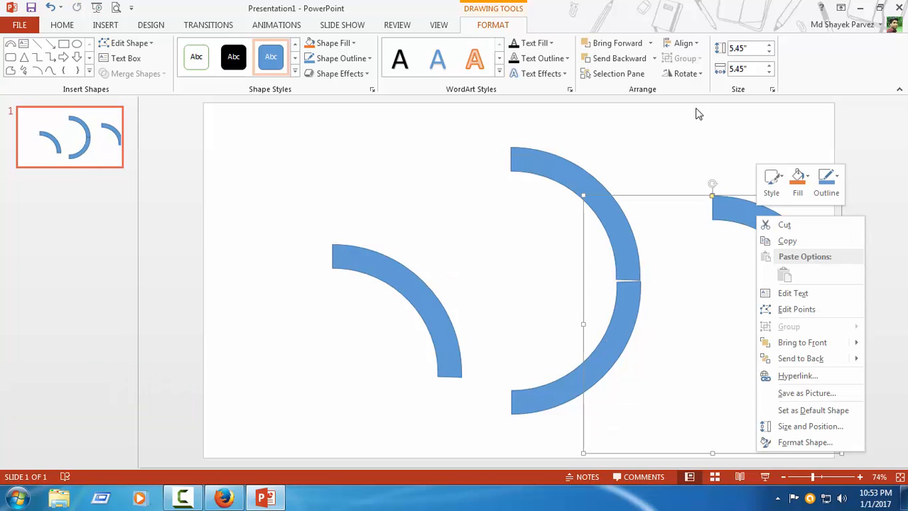
pyautogui.click(695, 75)
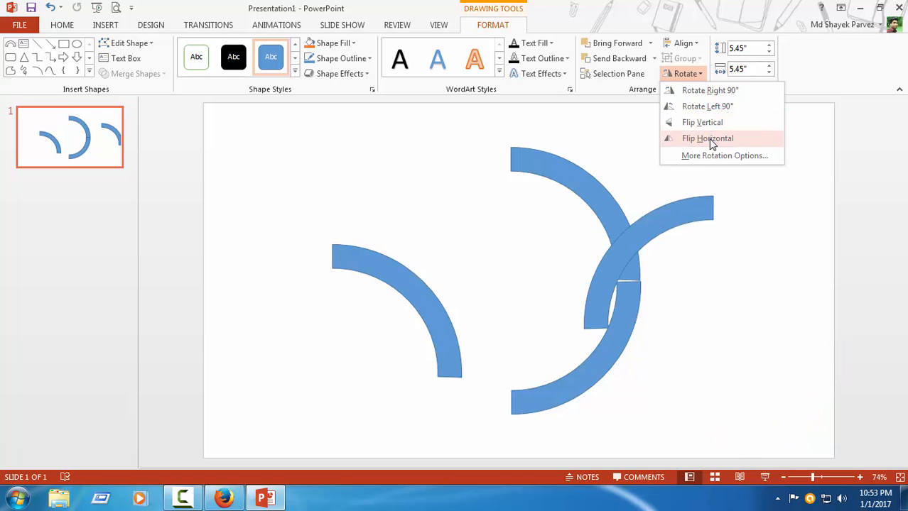
pyautogui.click(708, 138)
pyautogui.moveTo(663, 232); pyautogui.dragTo(454, 178)
# Flip the remaining arc both horizontally and vertically and place it as the ring's lower-left quarter.
pyautogui.click(415, 287)
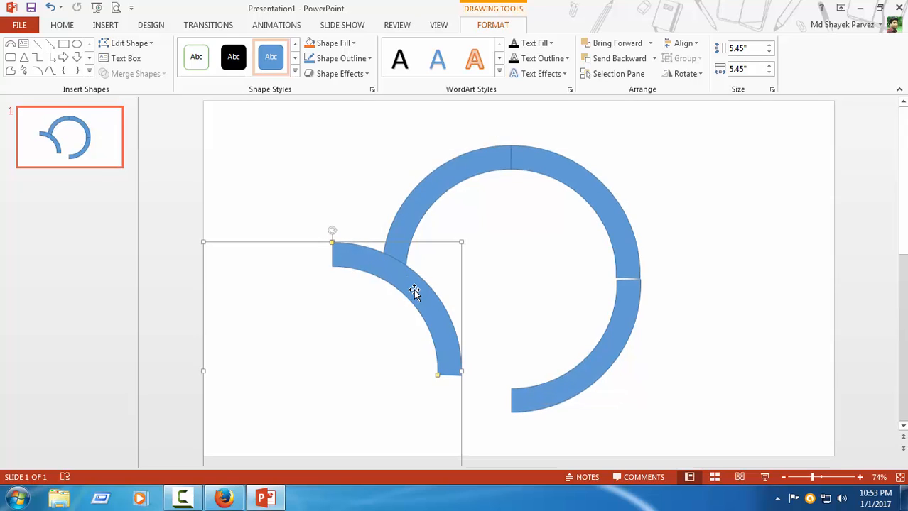
pyautogui.click(680, 74)
pyautogui.click(694, 139)
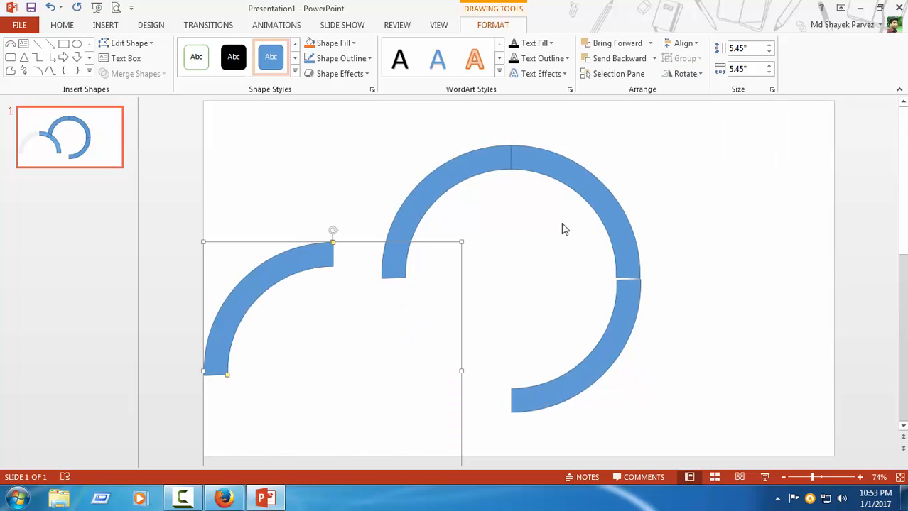
pyautogui.moveTo(276, 275); pyautogui.dragTo(370, 324)
pyautogui.click(687, 74)
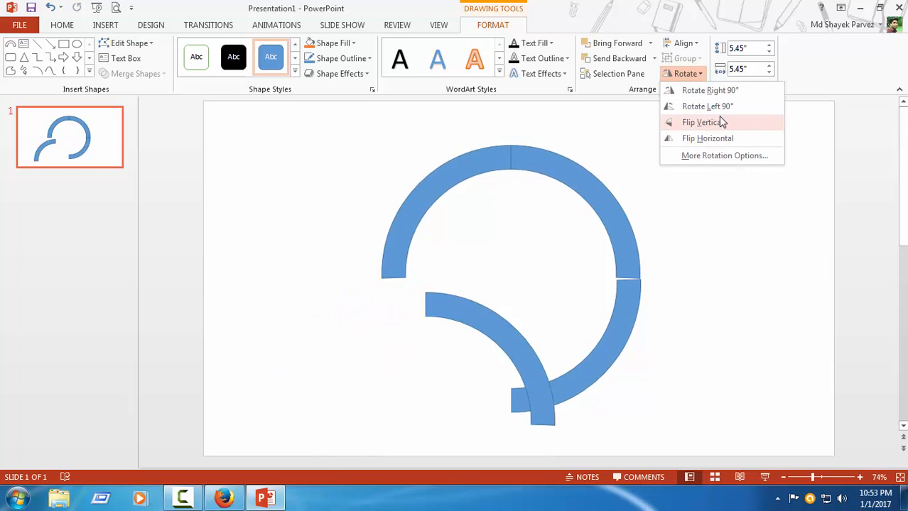
pyautogui.click(719, 124)
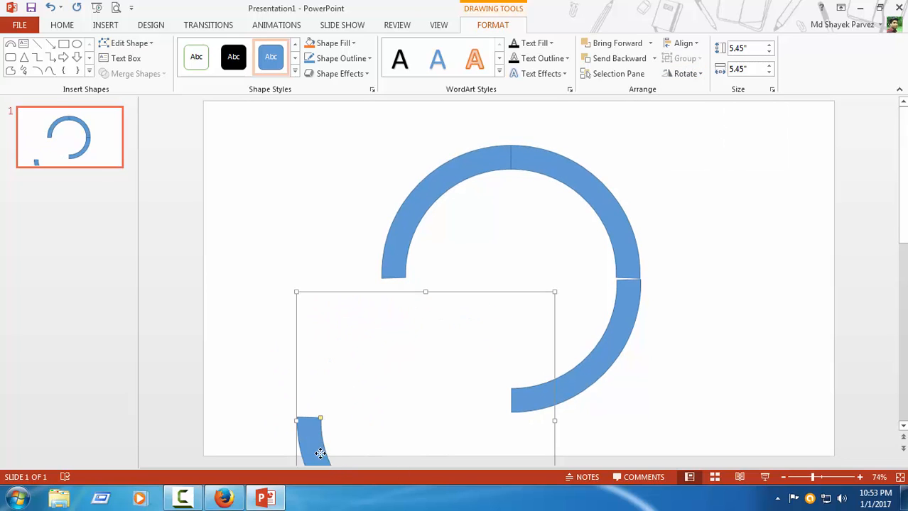
pyautogui.moveTo(321, 453); pyautogui.dragTo(405, 316)
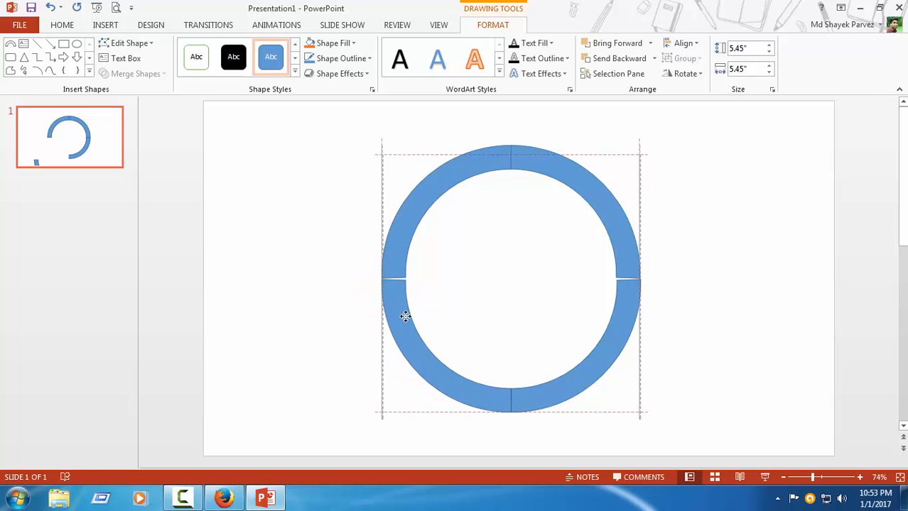
pyautogui.click(684, 321)
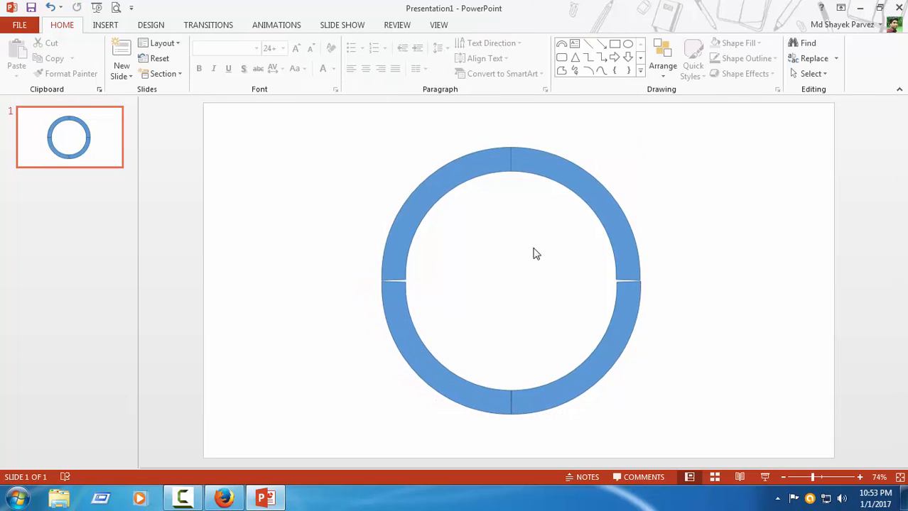
# Align all four arcs to each other by center and middle to close the gaps in the ring.
pyautogui.moveTo(243, 116)
pyautogui.mouseDown()
pyautogui.moveTo(410, 342)
pyautogui.moveTo(782, 480)
pyautogui.moveTo(806, 463)
pyautogui.mouseUp()
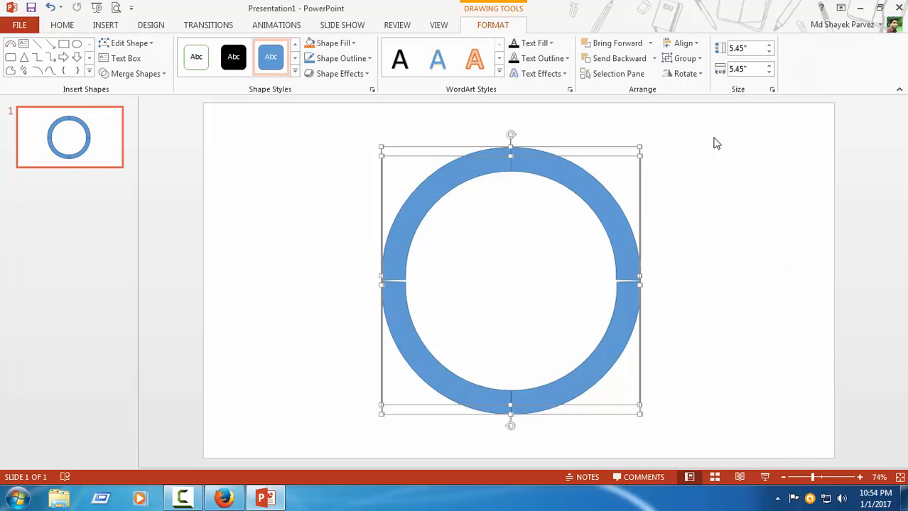
pyautogui.click(697, 44)
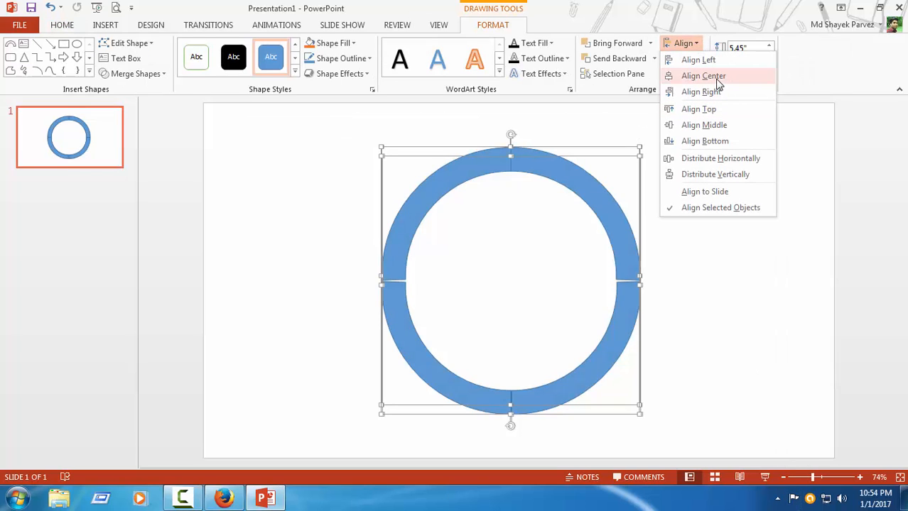
pyautogui.click(717, 76)
pyautogui.click(682, 43)
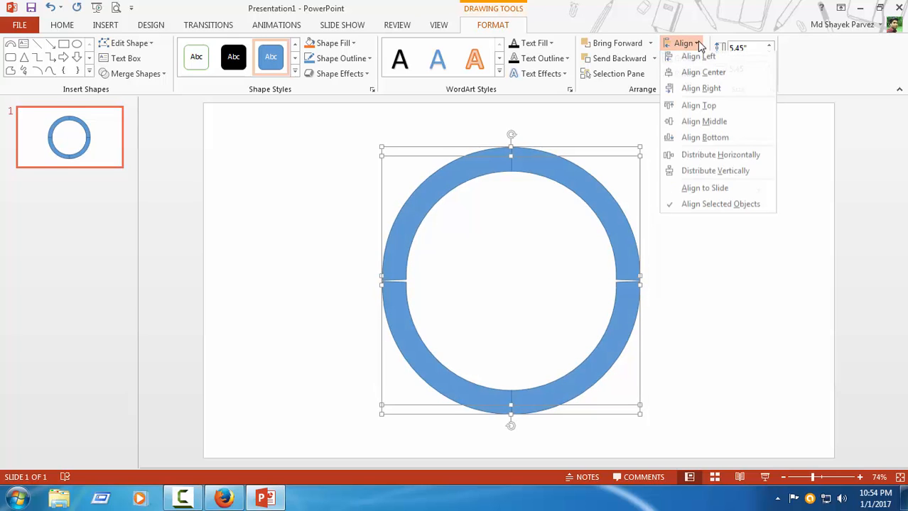
pyautogui.click(719, 130)
pyautogui.click(723, 290)
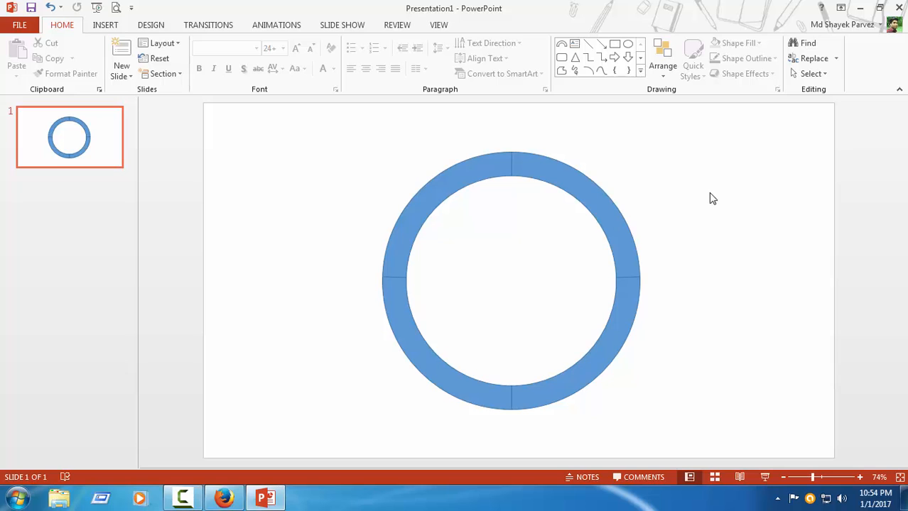
# Give all four arcs a white outline with a weight of 4½ pt.
pyautogui.moveTo(247, 123)
pyautogui.mouseDown()
pyautogui.moveTo(624, 404)
pyautogui.moveTo(734, 450)
pyautogui.moveTo(745, 436)
pyautogui.mouseUp()
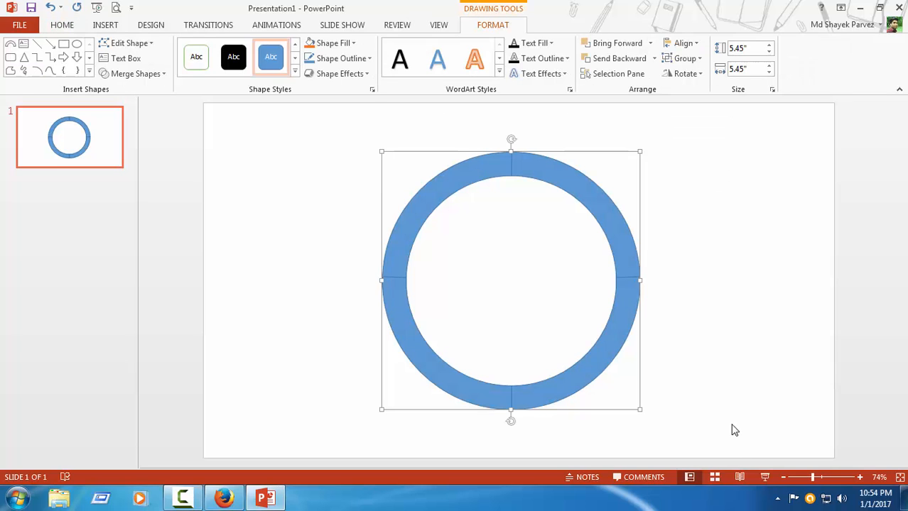
pyautogui.click(369, 61)
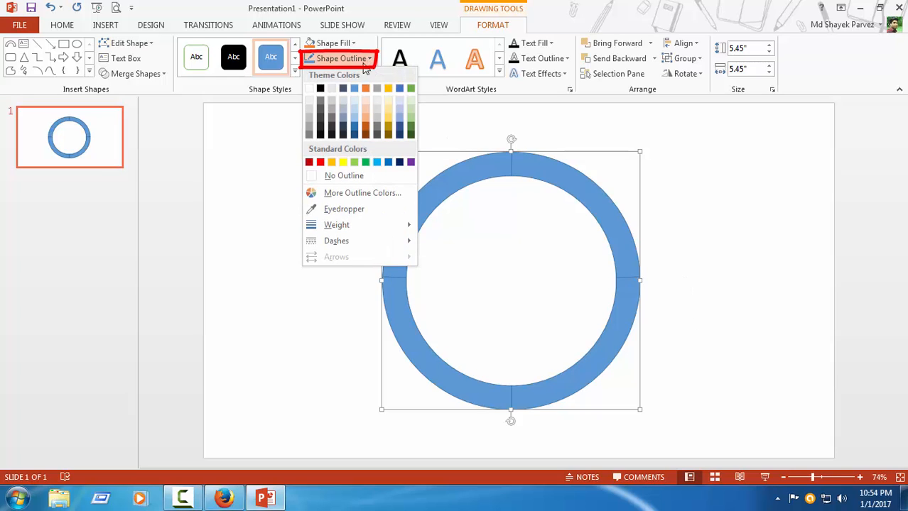
pyautogui.click(309, 88)
pyautogui.click(350, 58)
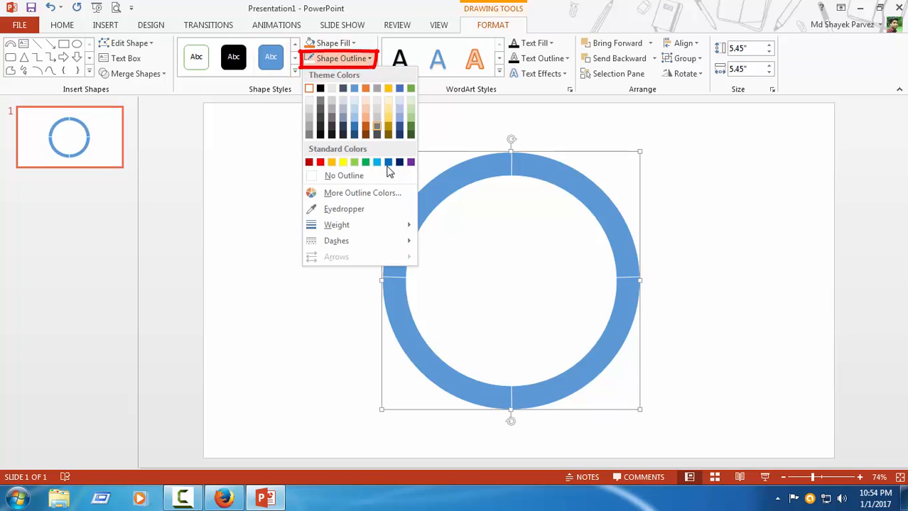
pyautogui.moveTo(401, 226)
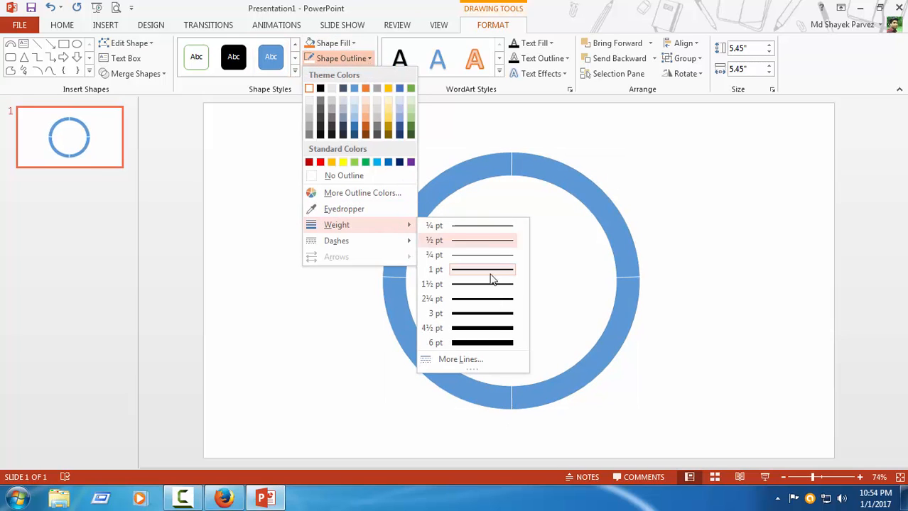
pyautogui.click(473, 330)
pyautogui.click(801, 303)
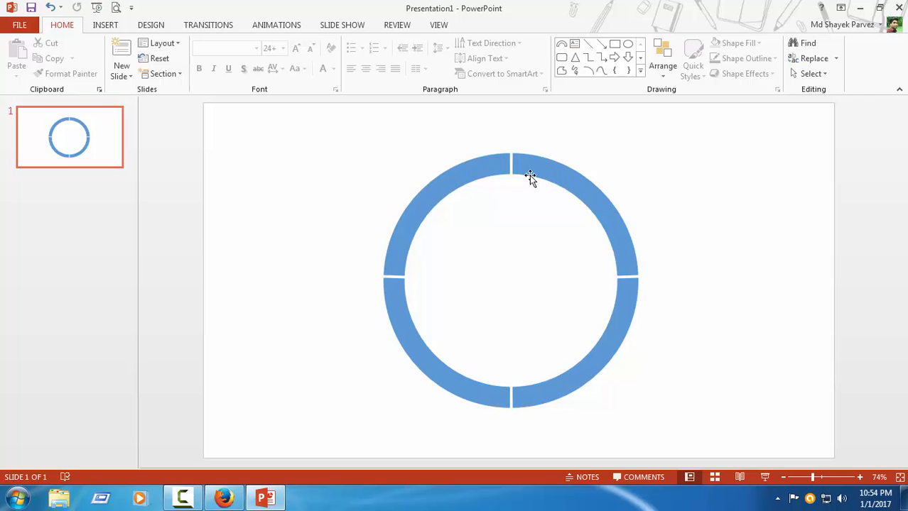
# Fill the ring's upper-right quarter with dark blue and its lower-right quarter with the standard orange.
pyautogui.click(575, 184)
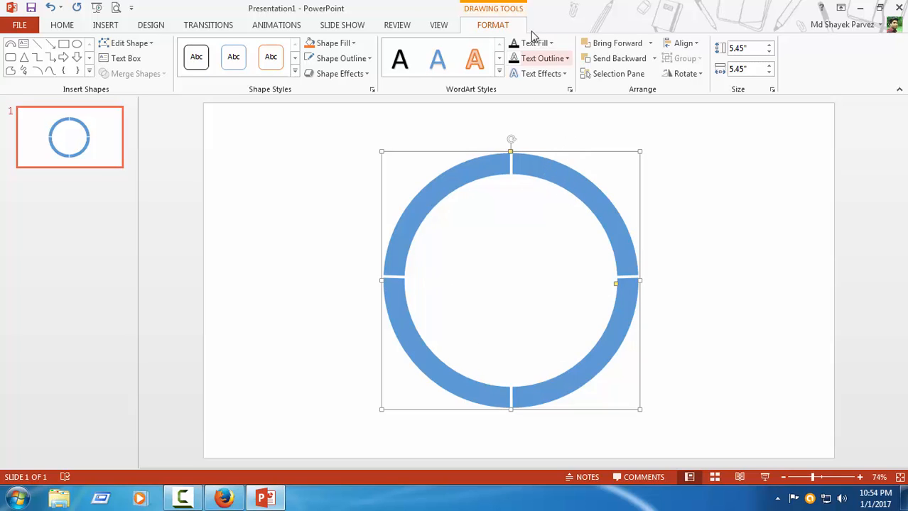
pyautogui.click(357, 43)
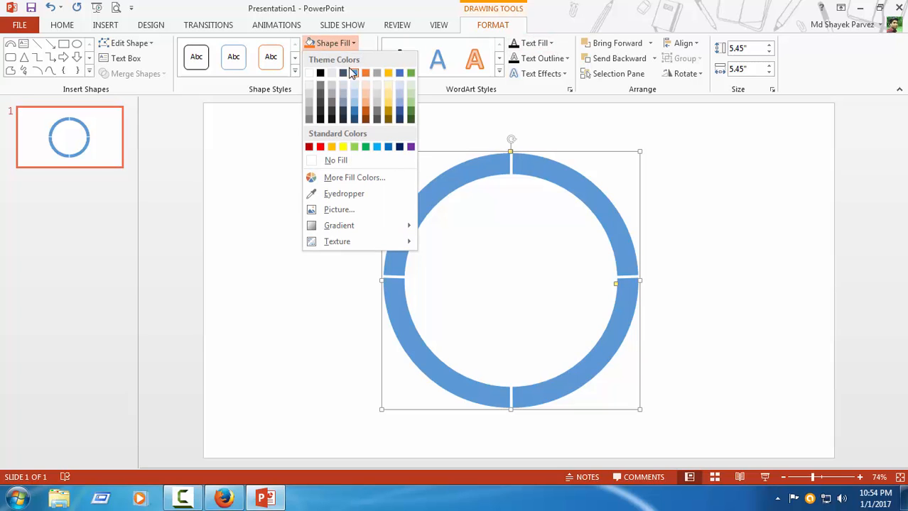
pyautogui.click(400, 147)
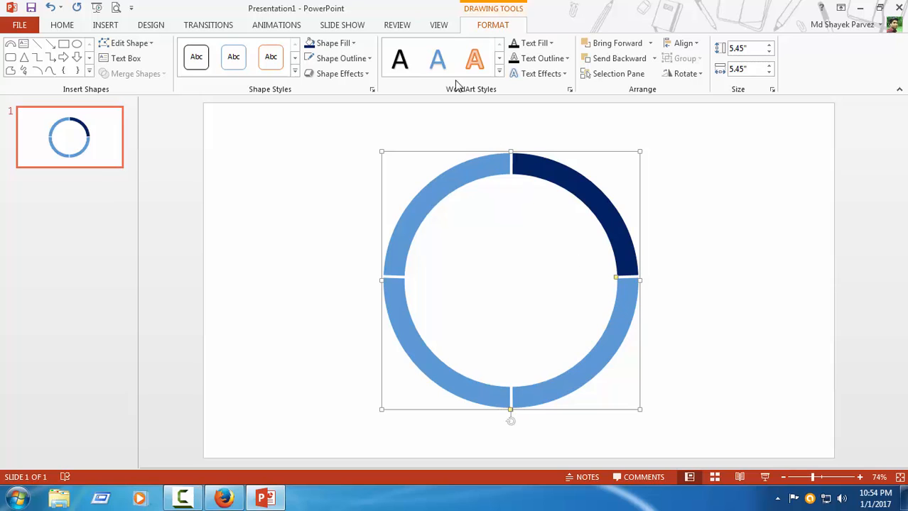
pyautogui.click(348, 42)
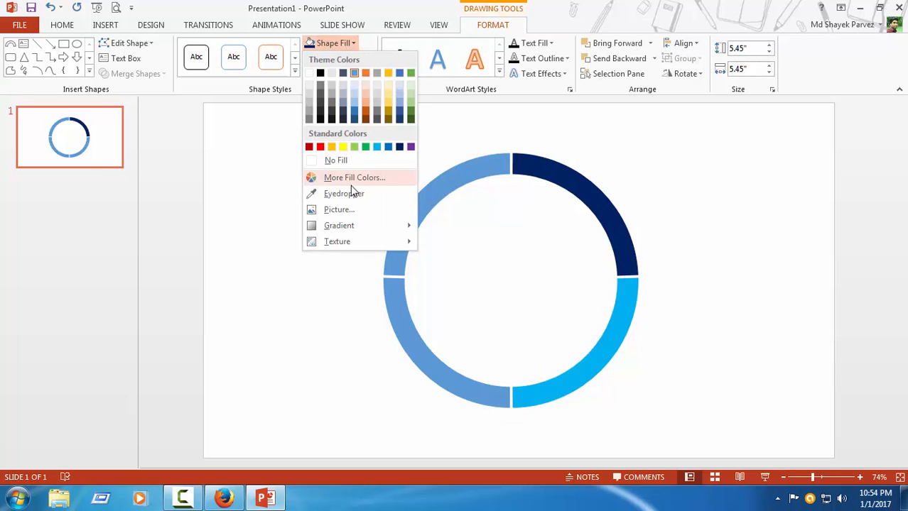
pyautogui.click(333, 147)
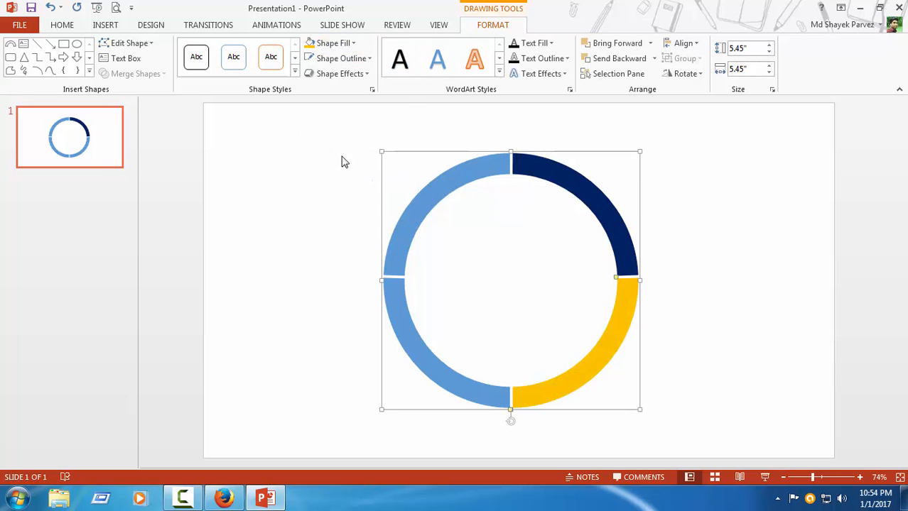
# Fill the ring's lower-left quarter with red.
pyautogui.click(402, 334)
pyautogui.click(334, 43)
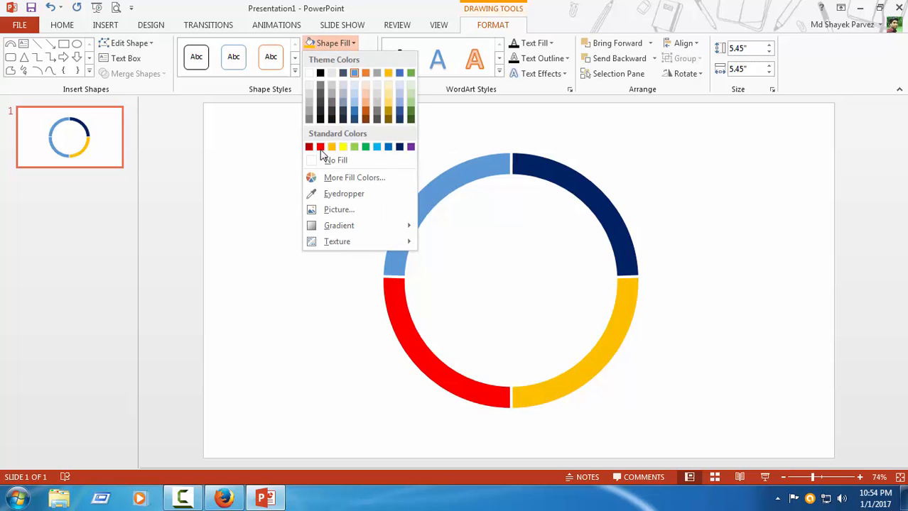